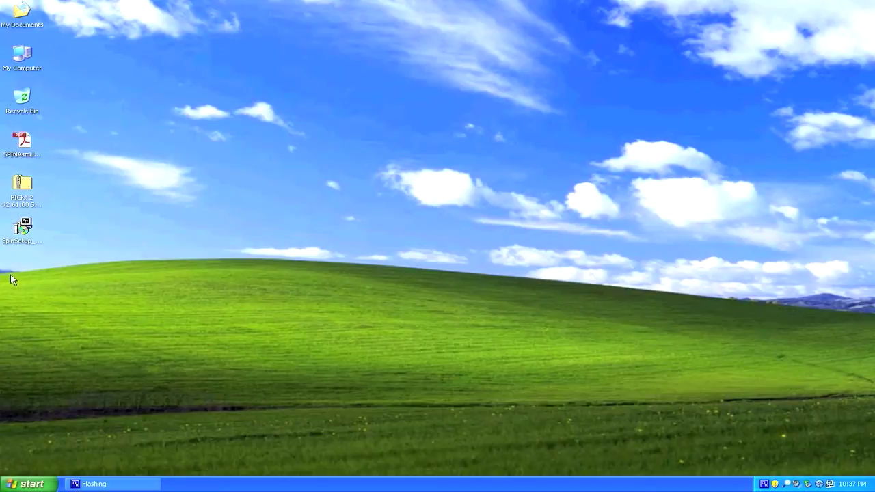
Step: Run the SpinSetup_1_1_31 installer, accept the license, keep the default components, and install to C:\Program Files\SpinAsm IDE
{"action": "double_click", "coordinate": [22, 231]}
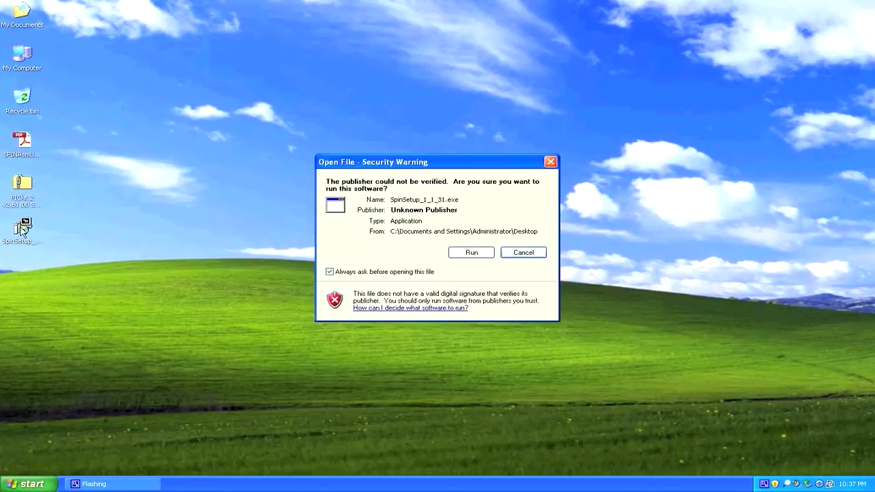
{"action": "left_click", "coordinate": [453, 251]}
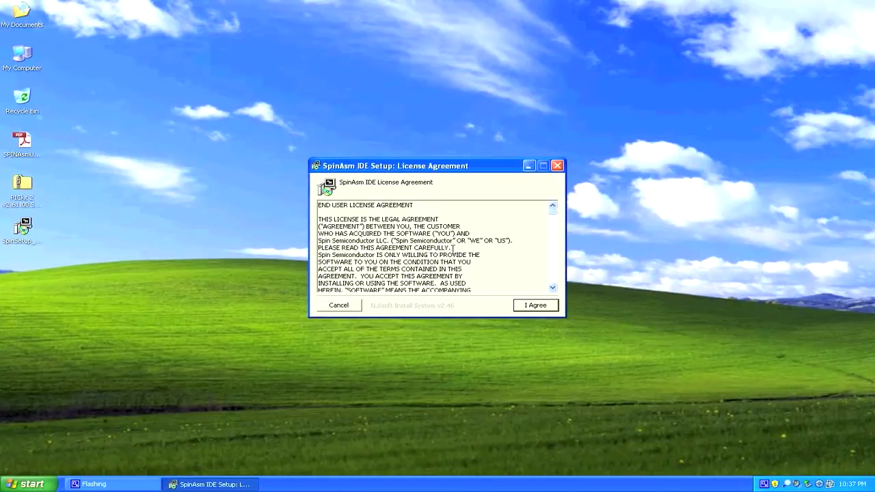
{"action": "left_click", "coordinate": [537, 309]}
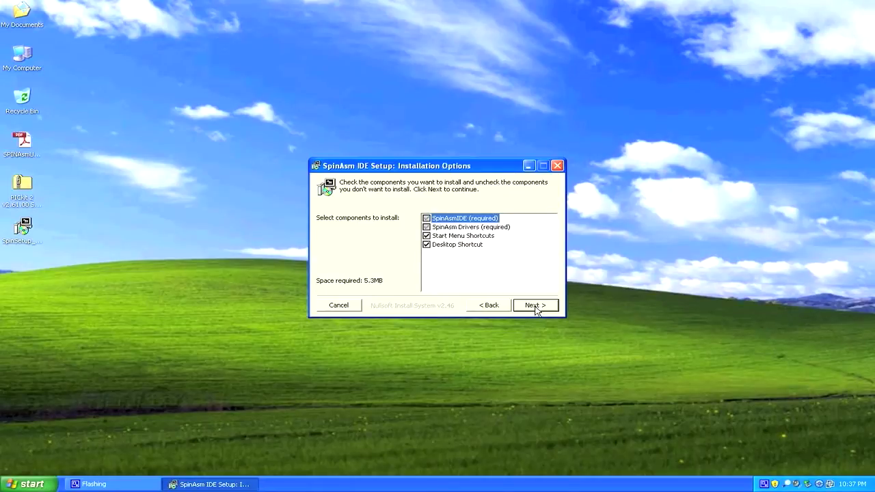
{"action": "left_click", "coordinate": [536, 306]}
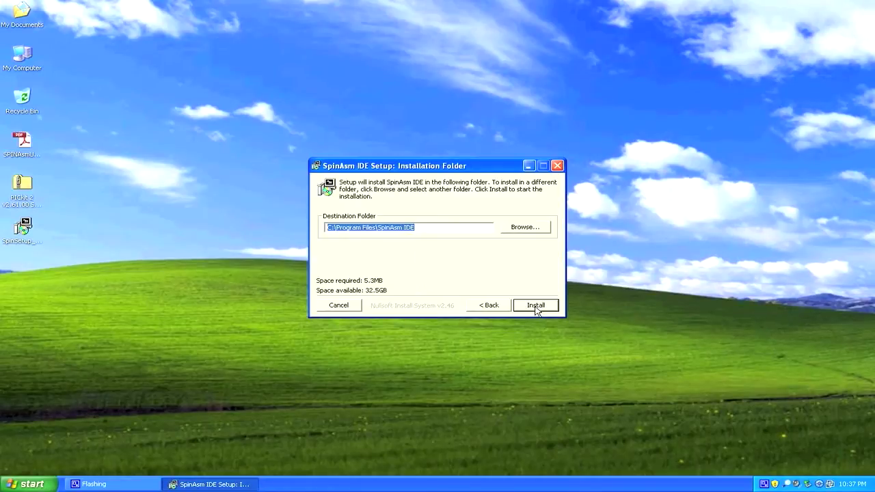
{"action": "left_click", "coordinate": [536, 306]}
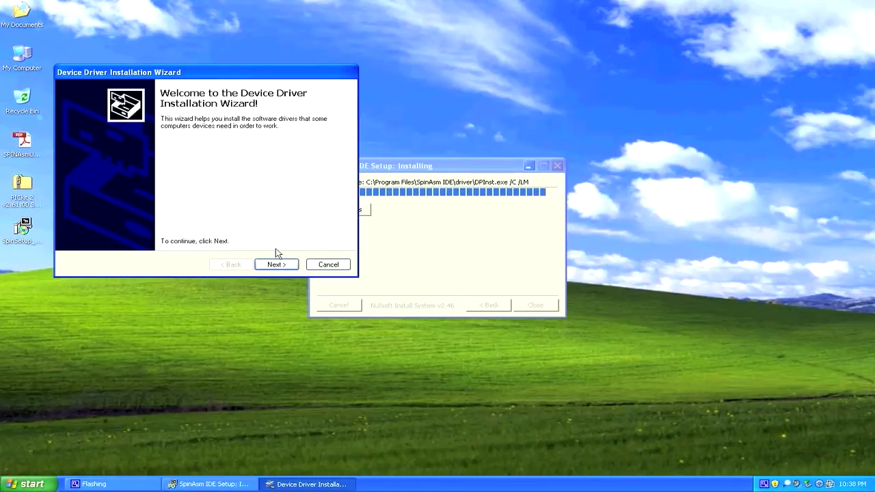
Step: Complete the Spin Semiconductor device driver installation and close the finished SpinAsm IDE setup
{"action": "left_click", "coordinate": [277, 266]}
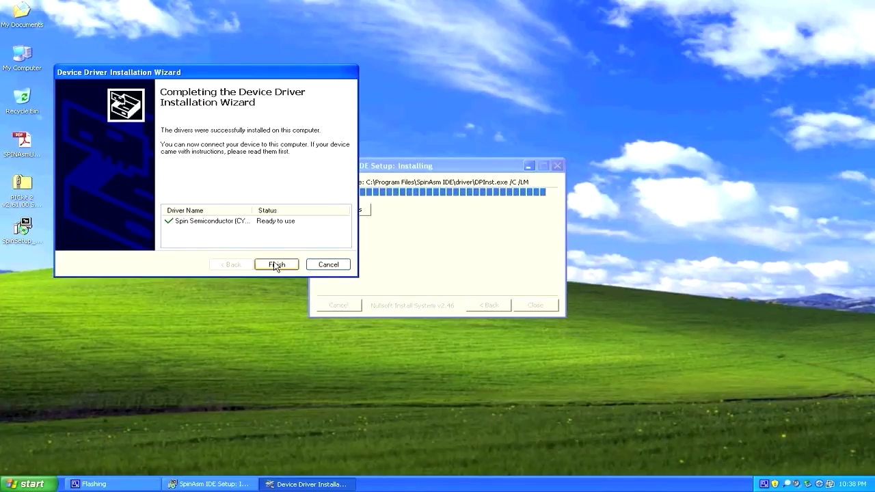
{"action": "left_click", "coordinate": [276, 265]}
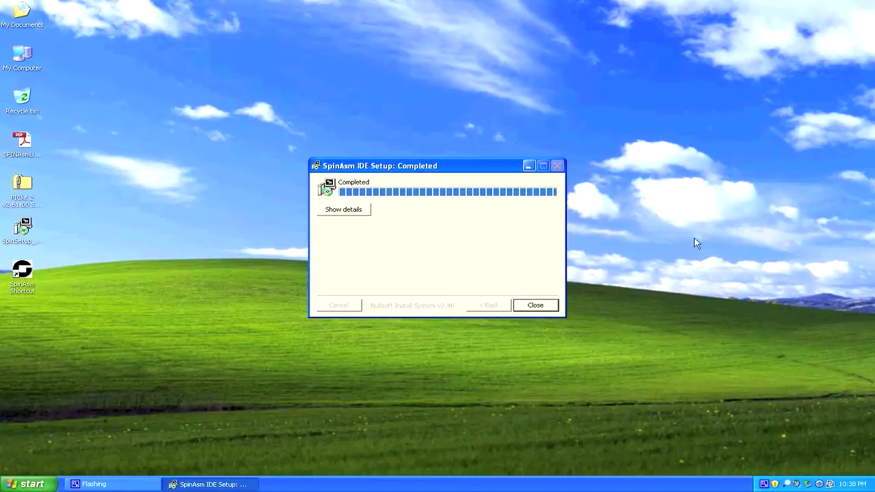
{"action": "left_click", "coordinate": [521, 306]}
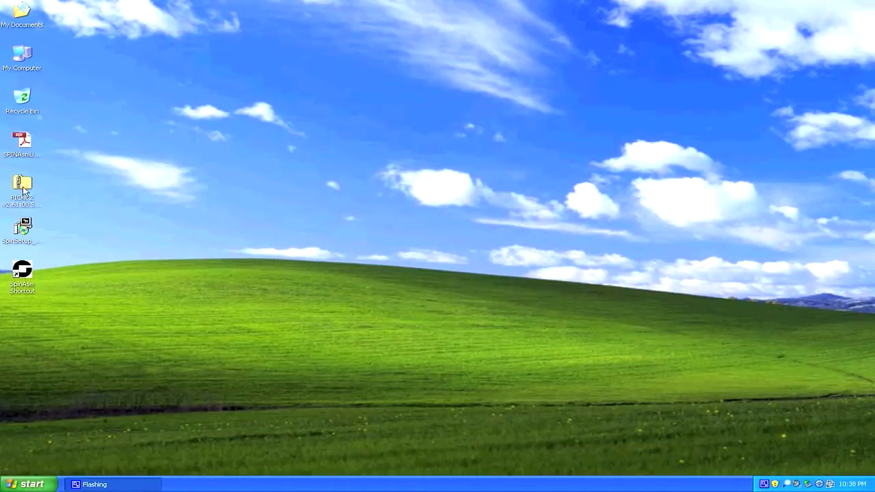
Step: Open the PICkit 2 v2.61.00 zip archive on the desktop and run its PICkit2Setup installer
{"action": "double_click", "coordinate": [22, 184]}
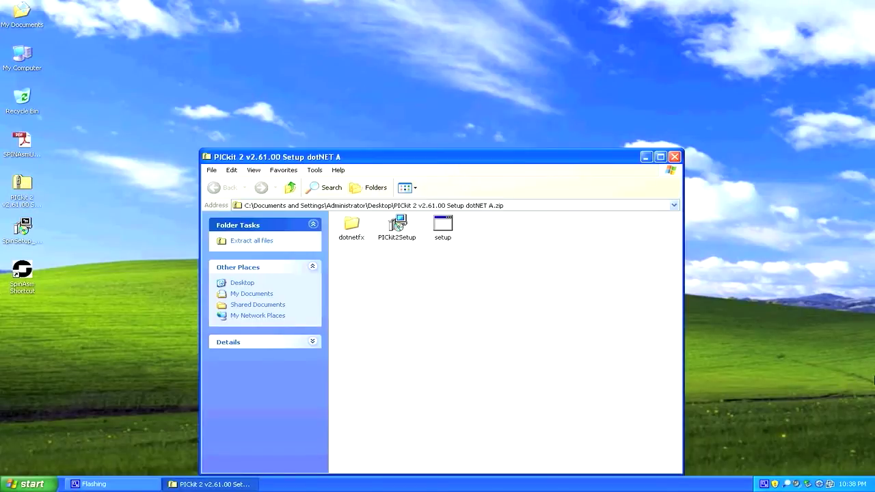
{"action": "left_click", "coordinate": [397, 229]}
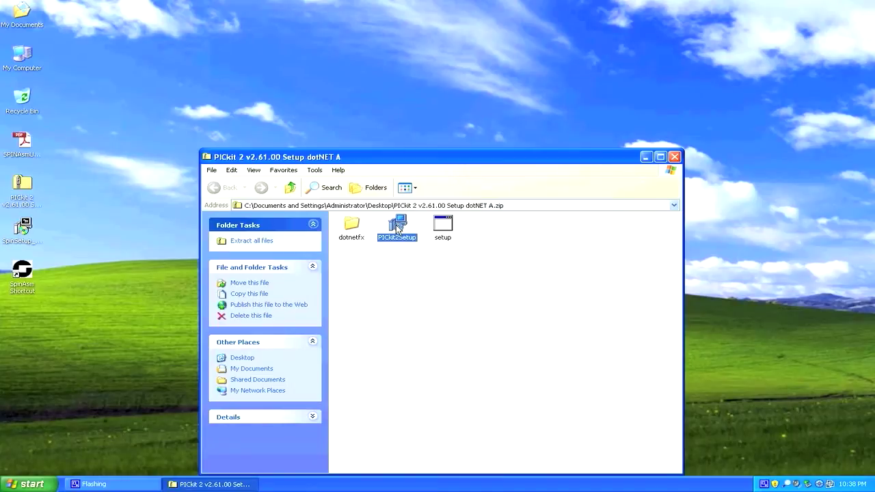
{"action": "double_click", "coordinate": [397, 230]}
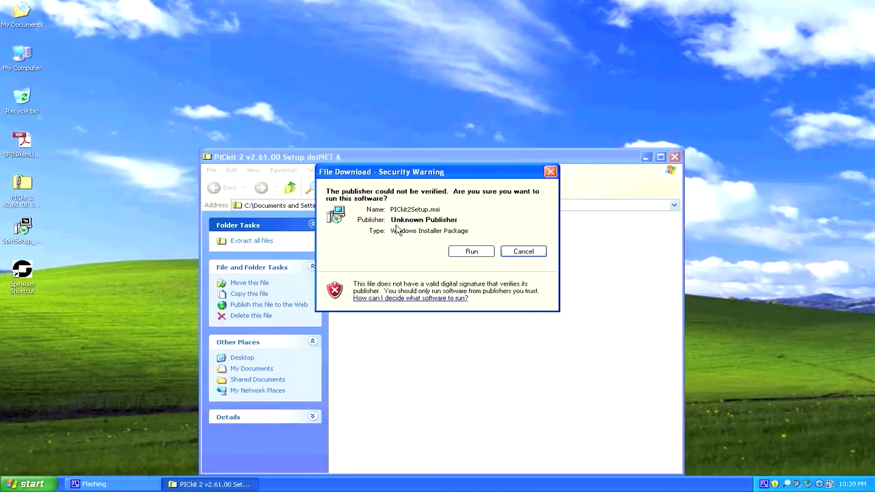
{"action": "left_click", "coordinate": [457, 252]}
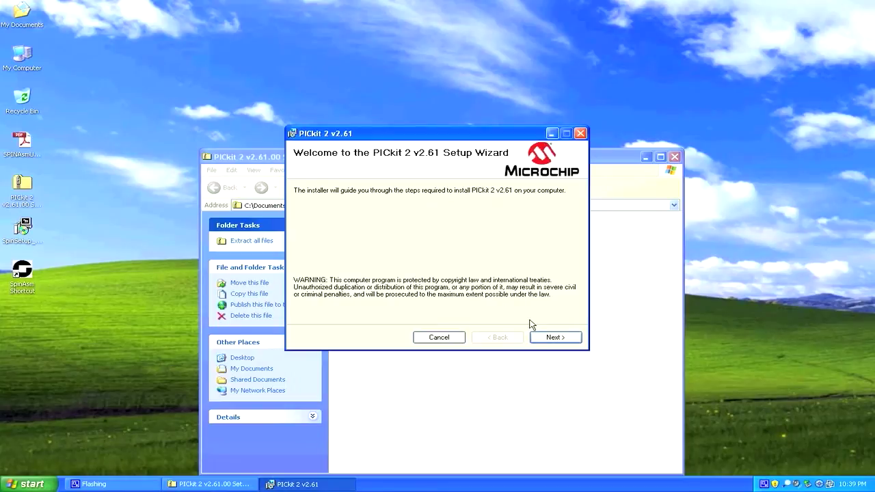
Step: Install PICkit 2 v2.61 for everyone in the default folder, accept the license agreement, and close the installer and archive window
{"action": "left_click", "coordinate": [547, 338]}
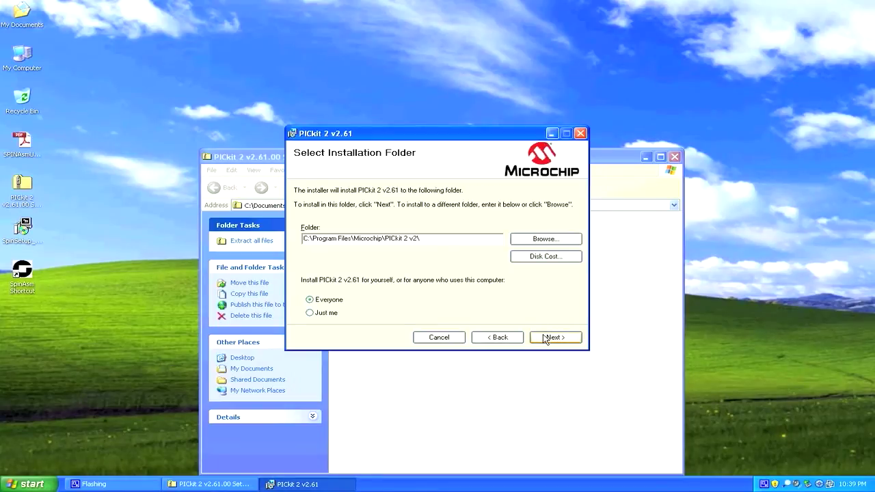
{"action": "left_click", "coordinate": [546, 338]}
{"action": "left_click", "coordinate": [547, 337]}
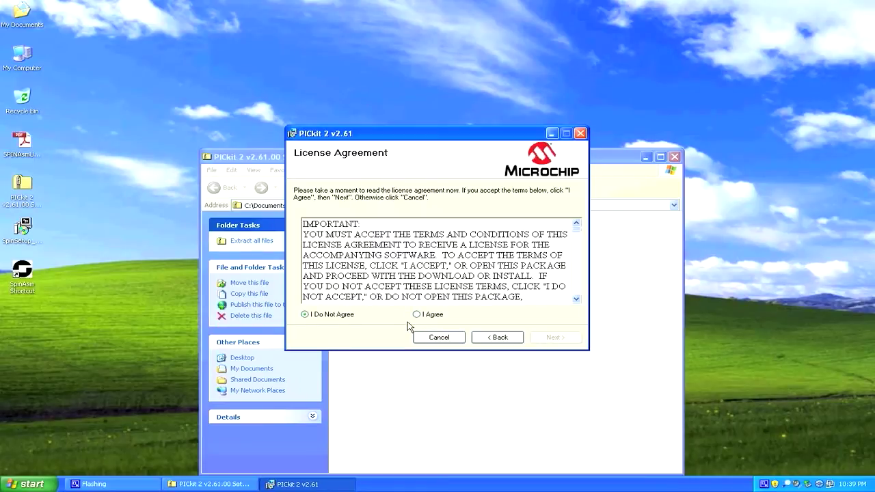
{"action": "left_click", "coordinate": [416, 316]}
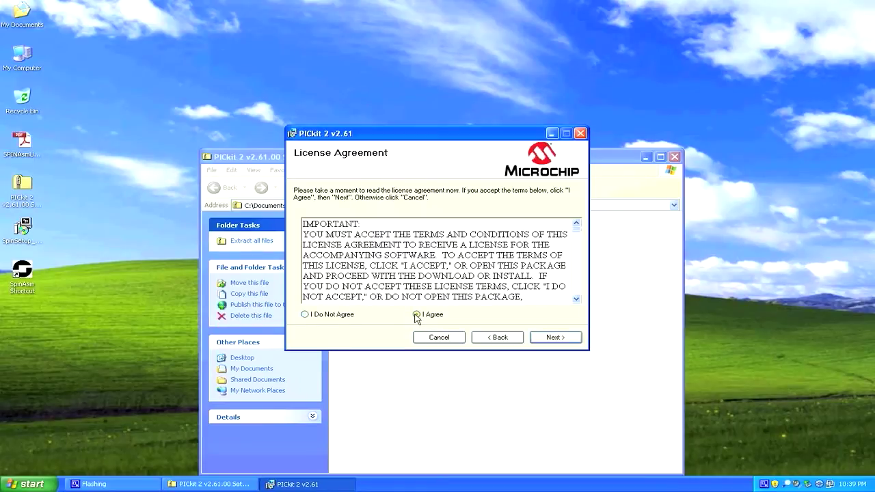
{"action": "left_click", "coordinate": [555, 337]}
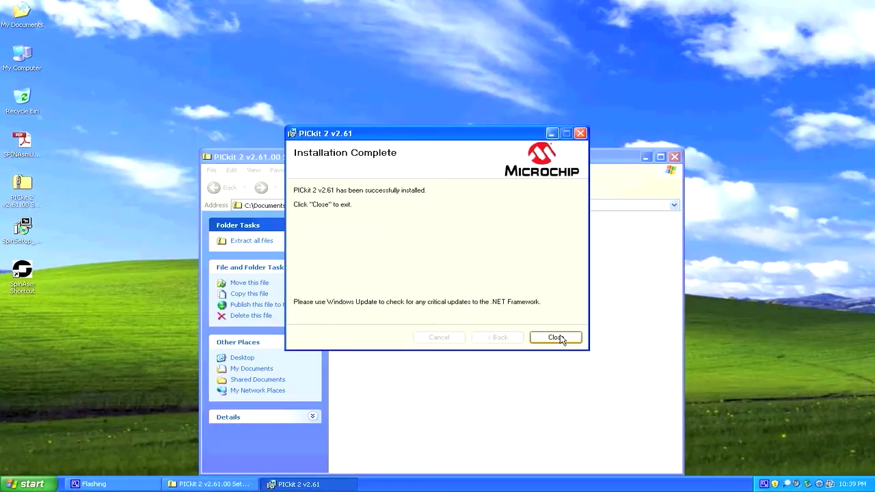
{"action": "left_click", "coordinate": [555, 338]}
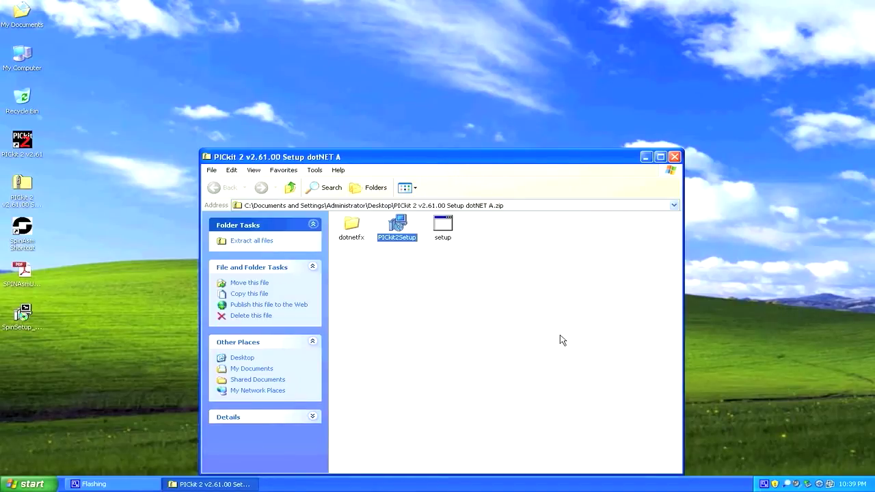
{"action": "left_click_drag", "start_coordinate": [559, 340], "coordinate": [677, 156]}
{"action": "left_click", "coordinate": [677, 156]}
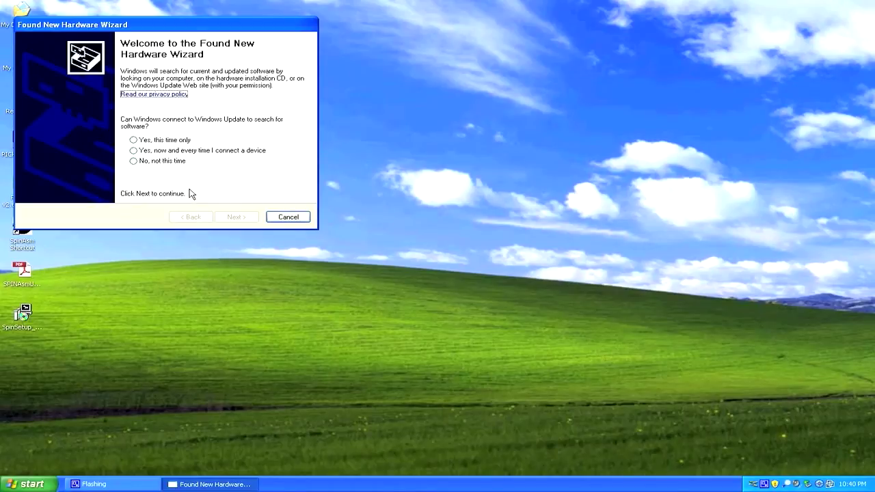
Step: In the Found New Hardware Wizard, decline Windows Update and choose to install the SPN1001-DEVB software from a specific location
{"action": "left_click", "coordinate": [134, 162]}
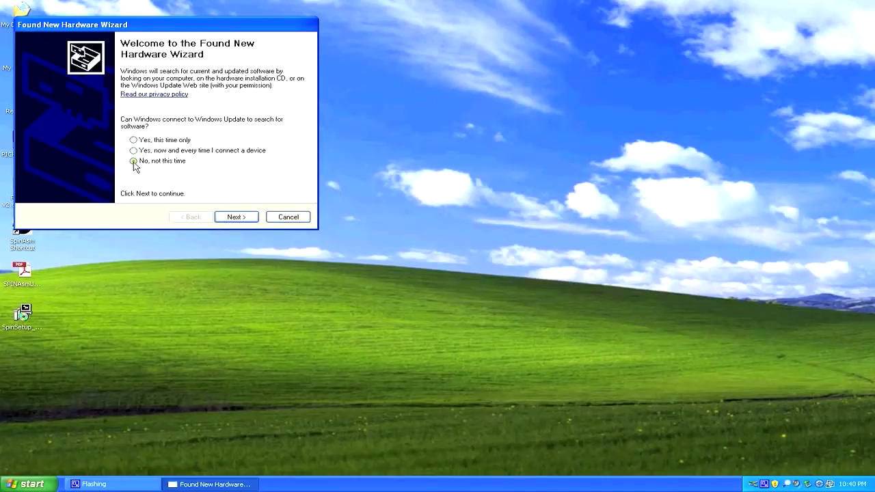
{"action": "left_click", "coordinate": [235, 218]}
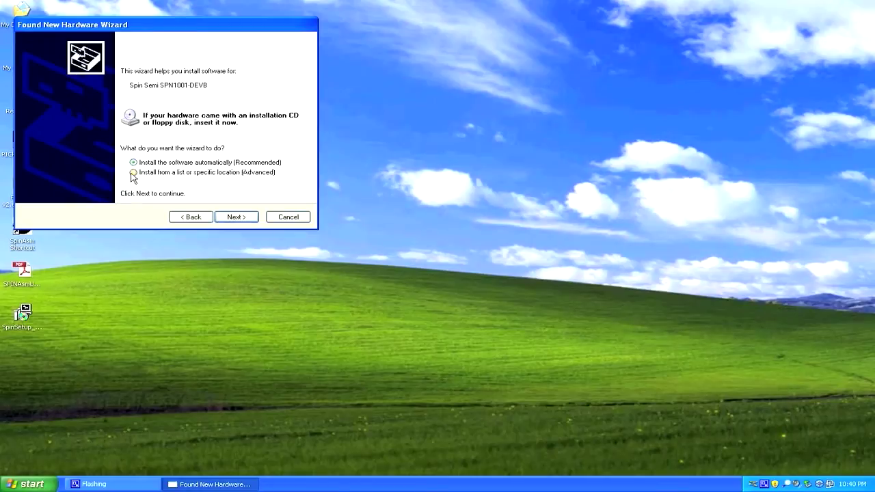
{"action": "left_click", "coordinate": [247, 218]}
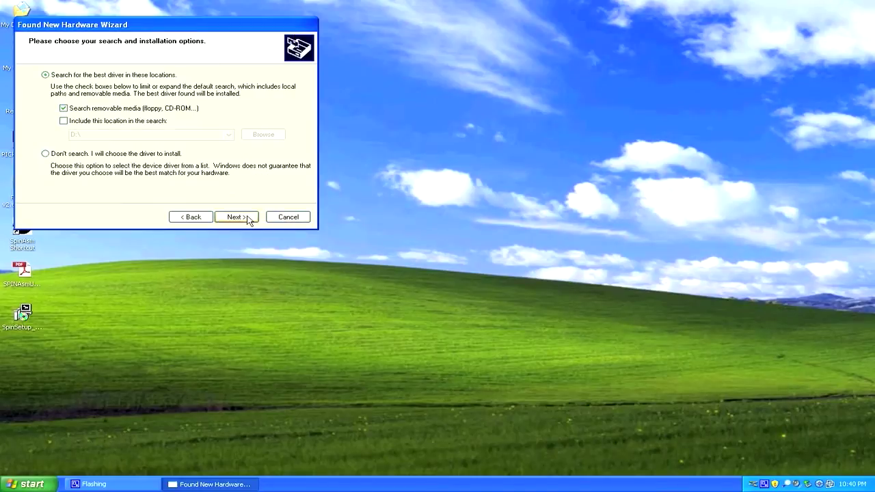
Step: Include the C:\Program Files\SpinAsm IDE\driver folder in the driver search and complete the SPN1001-DEVB driver installation
{"action": "left_click", "coordinate": [65, 122]}
{"action": "left_click", "coordinate": [253, 136]}
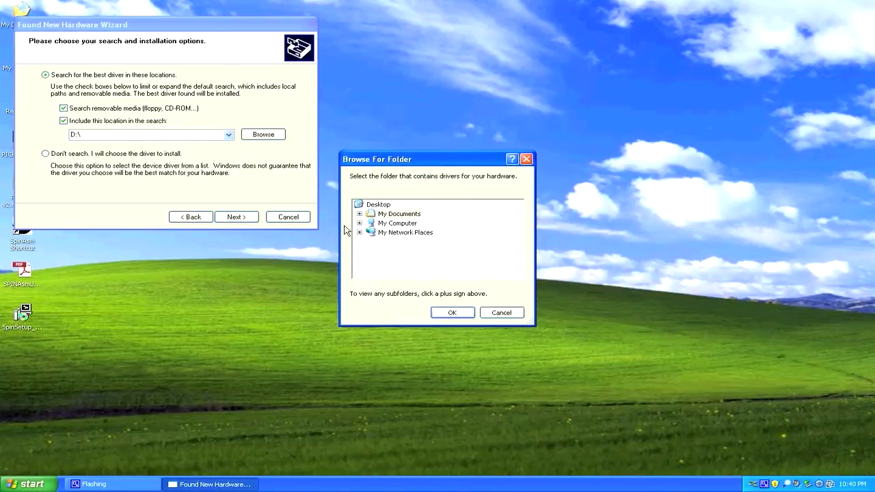
{"action": "left_click", "coordinate": [360, 223]}
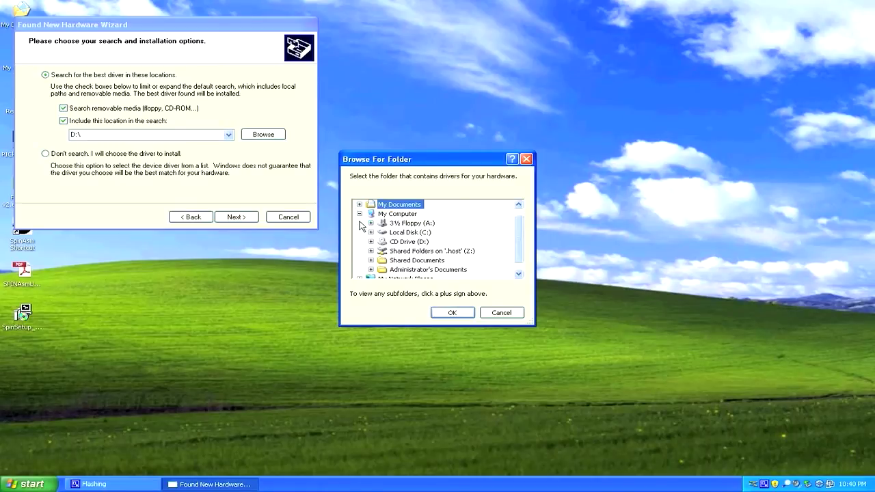
{"action": "double_click", "coordinate": [402, 234]}
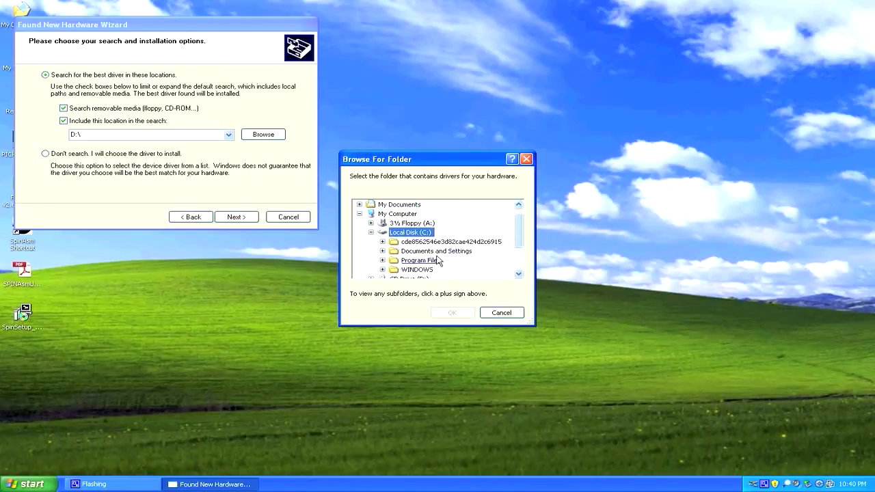
{"action": "double_click", "coordinate": [434, 262]}
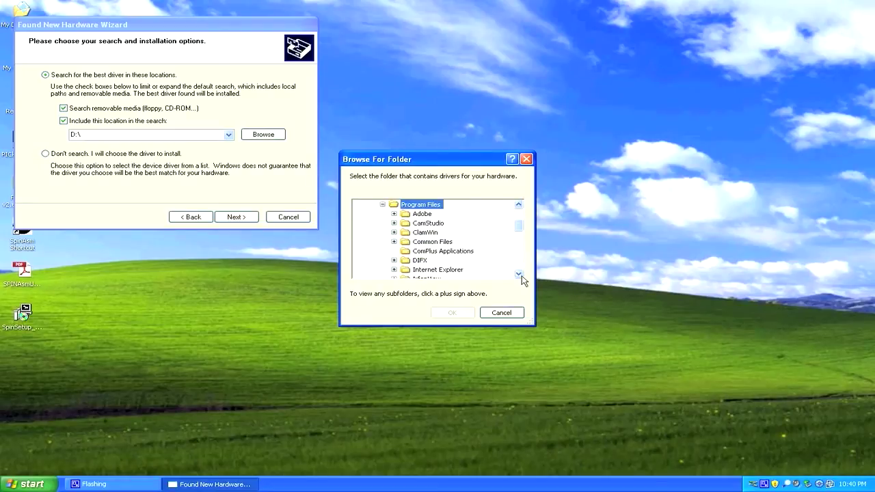
{"action": "left_click_drag", "start_coordinate": [518, 274], "coordinate": [518, 274]}
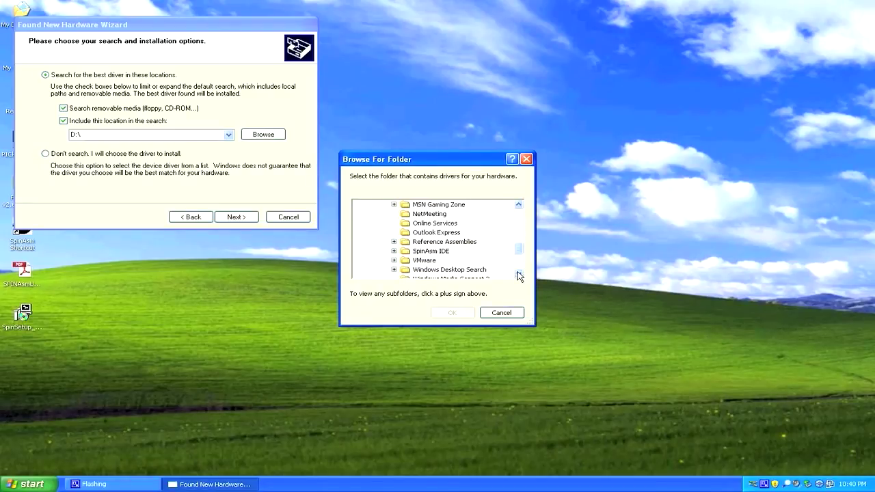
{"action": "double_click", "coordinate": [432, 252]}
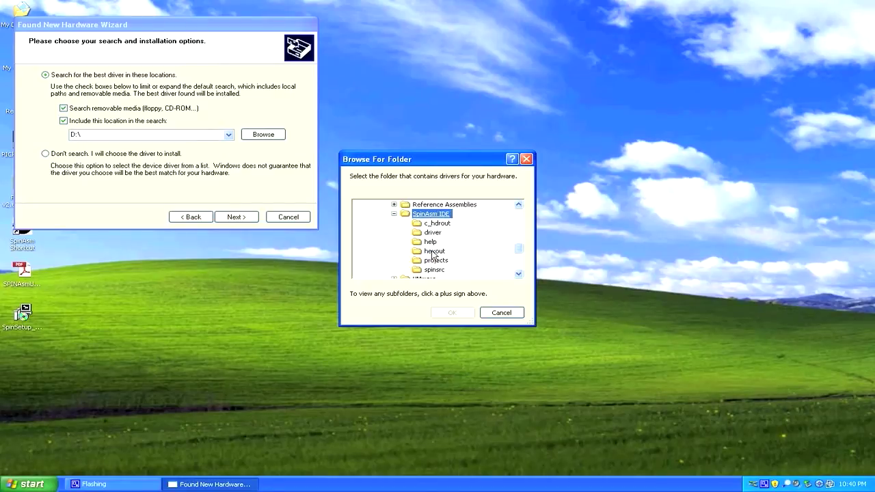
{"action": "left_click", "coordinate": [421, 234]}
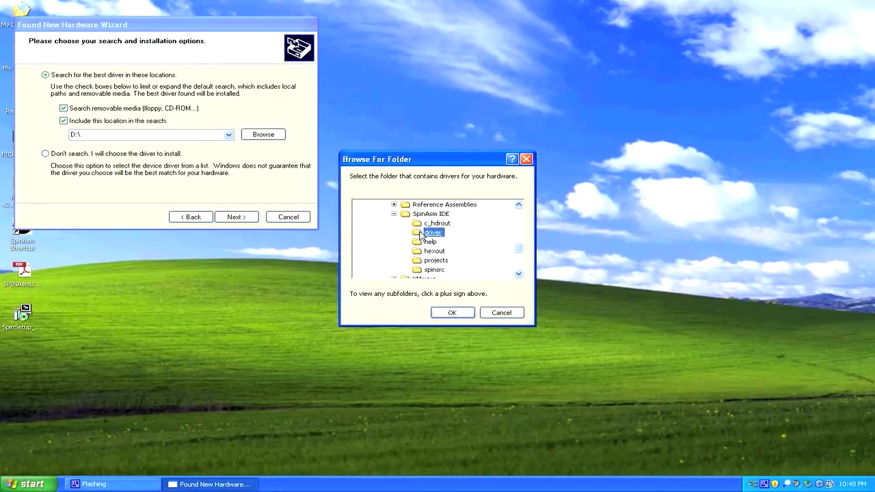
{"action": "left_click", "coordinate": [453, 314]}
{"action": "left_click", "coordinate": [228, 221]}
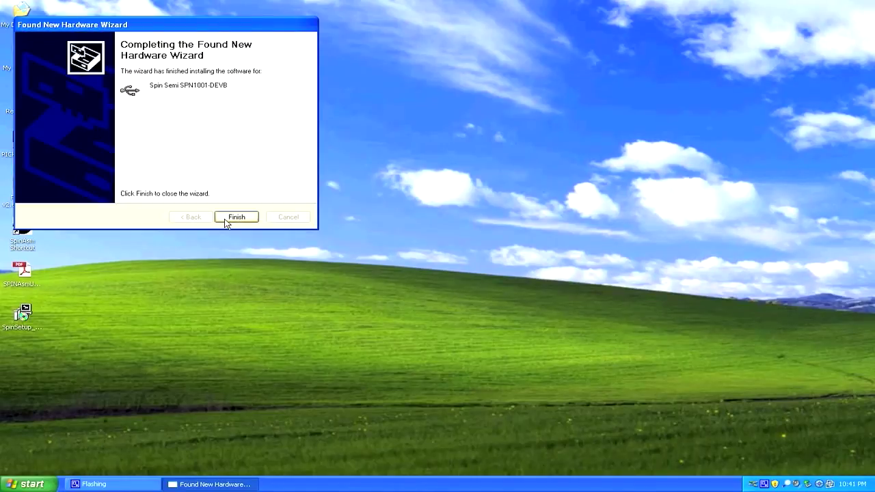
{"action": "left_click", "coordinate": [236, 217]}
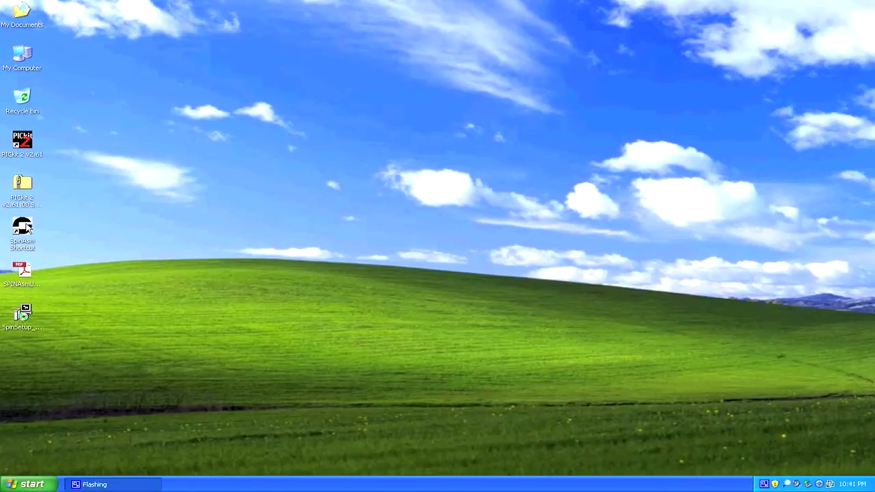
Step: Launch SpinAsm and PICkit 2 v2.61 to check the connections of the development board and programmer, and close PICkit 2
{"action": "left_click", "coordinate": [23, 229]}
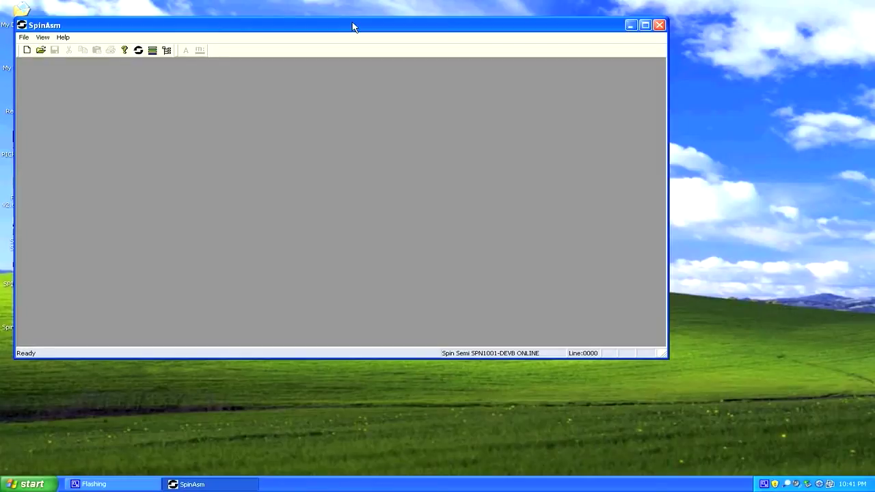
{"action": "left_click_drag", "start_coordinate": [354, 26], "coordinate": [553, 54]}
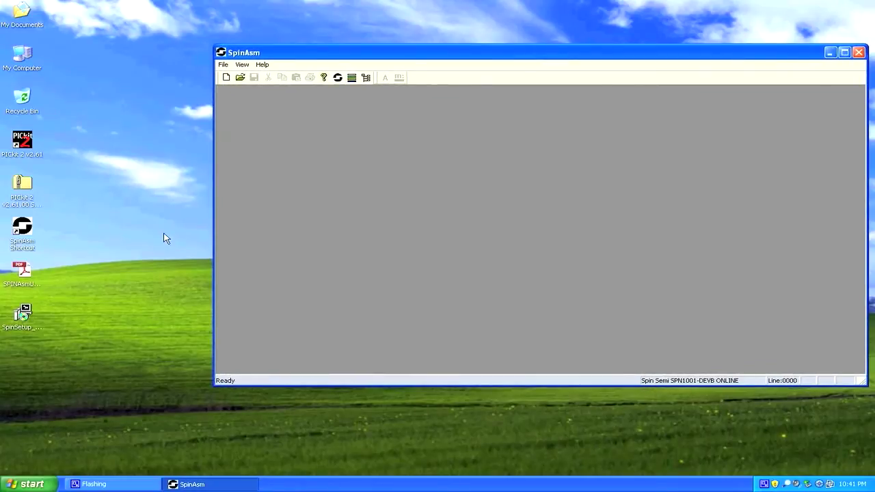
{"action": "left_click", "coordinate": [24, 146]}
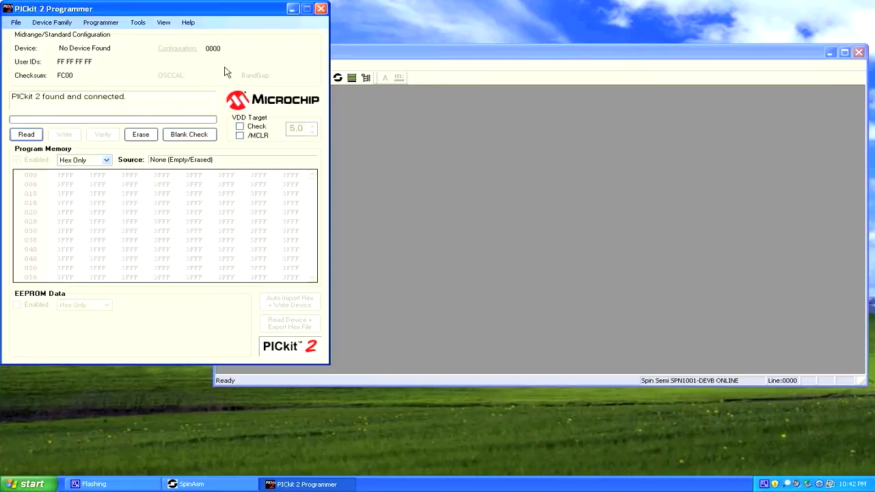
{"action": "left_click", "coordinate": [321, 10]}
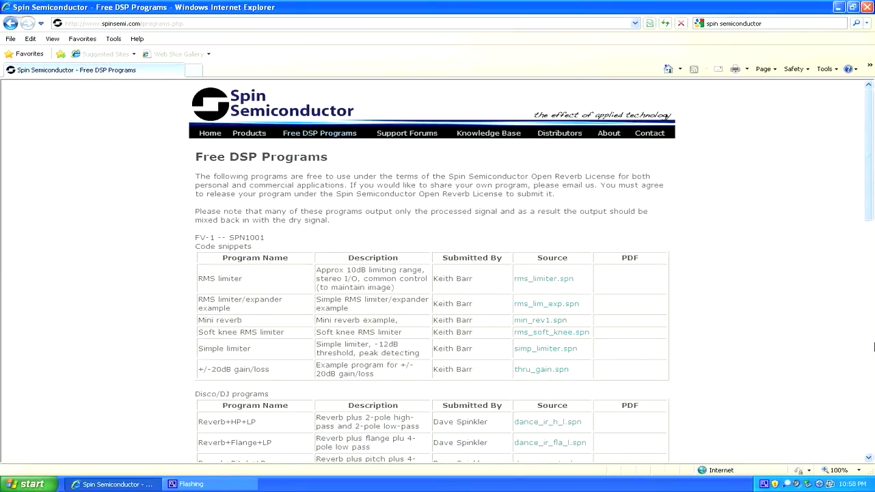
Step: Download the Reverb+HP+LP program dance_ir_h_l.spn from the Disco/DJ programs list and save it to the Desktop
{"action": "left_click", "coordinate": [869, 458]}
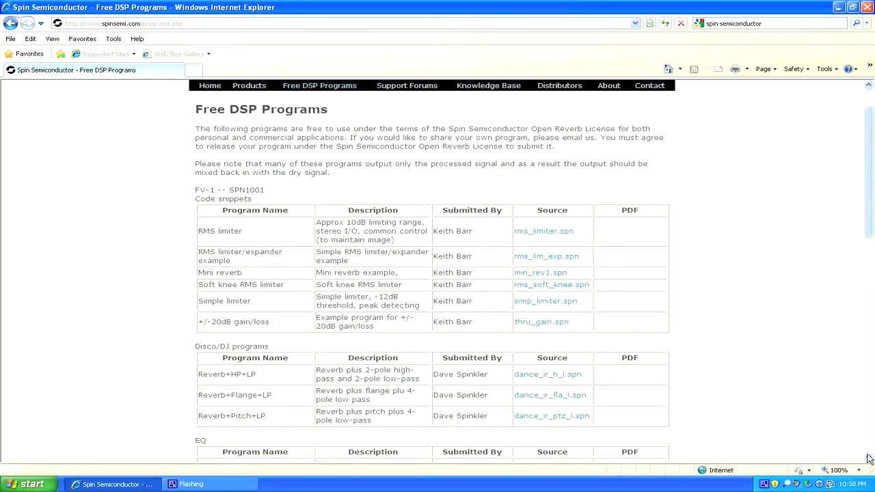
{"action": "left_click", "coordinate": [869, 457]}
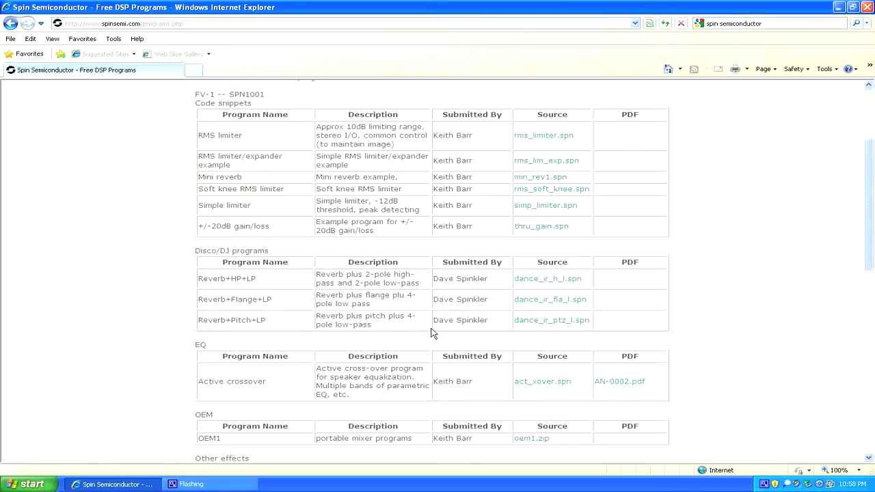
{"action": "left_click", "coordinate": [535, 282]}
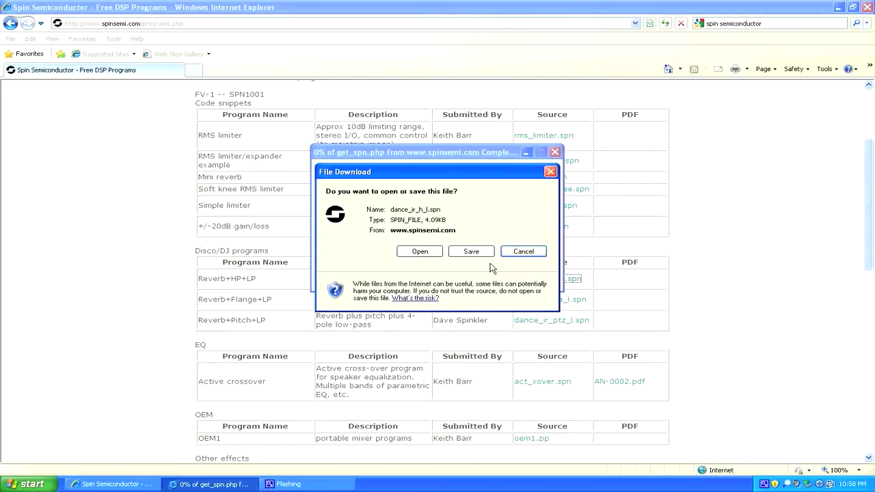
{"action": "left_click", "coordinate": [471, 252]}
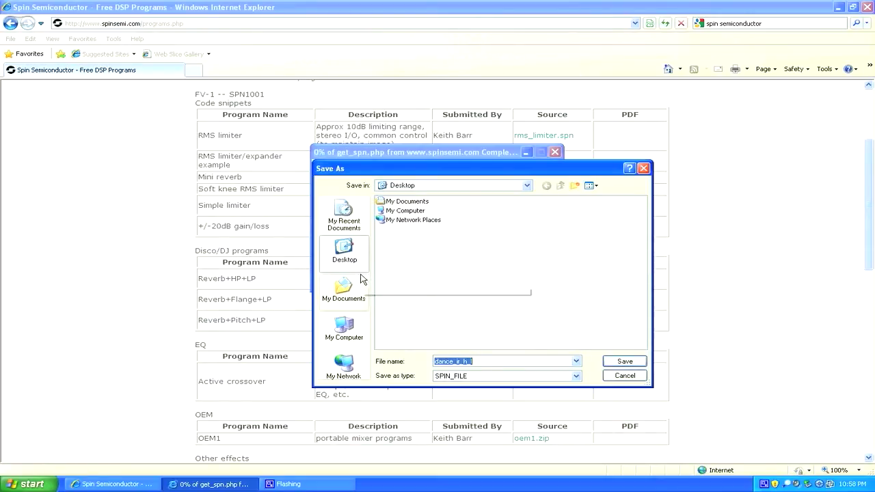
{"action": "left_click", "coordinate": [623, 363]}
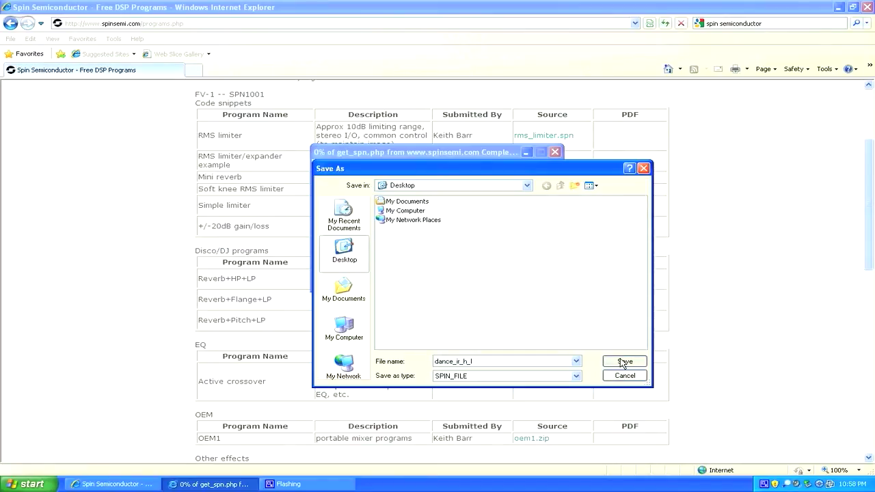
{"action": "left_click", "coordinate": [624, 362]}
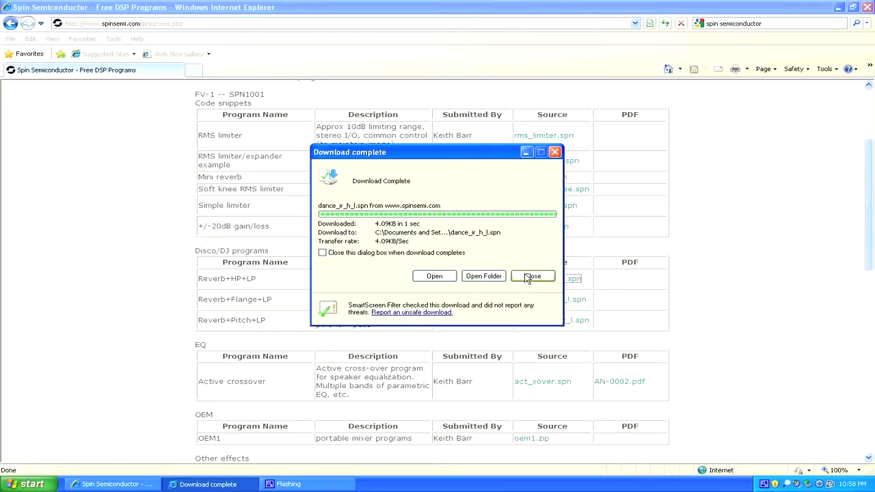
{"action": "left_click", "coordinate": [532, 277]}
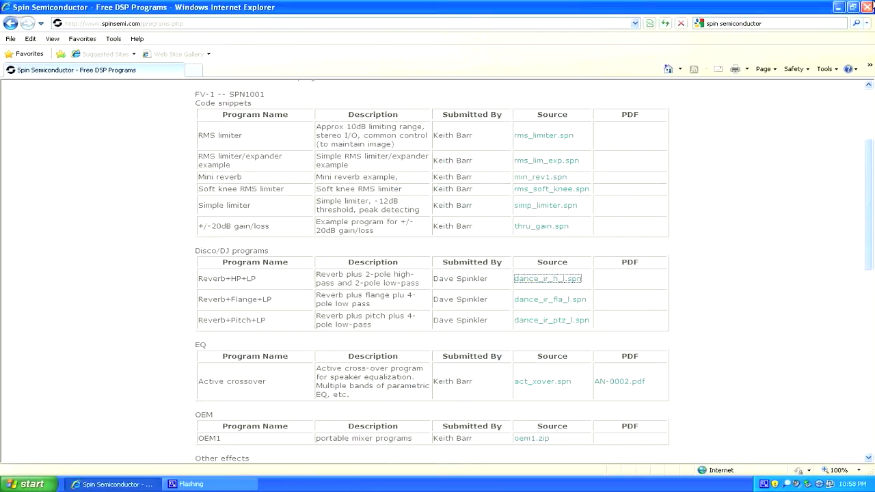
Step: Launch SpinAsm and open the dance_ir_h_l source file from the Desktop
{"action": "left_click", "coordinate": [838, 8]}
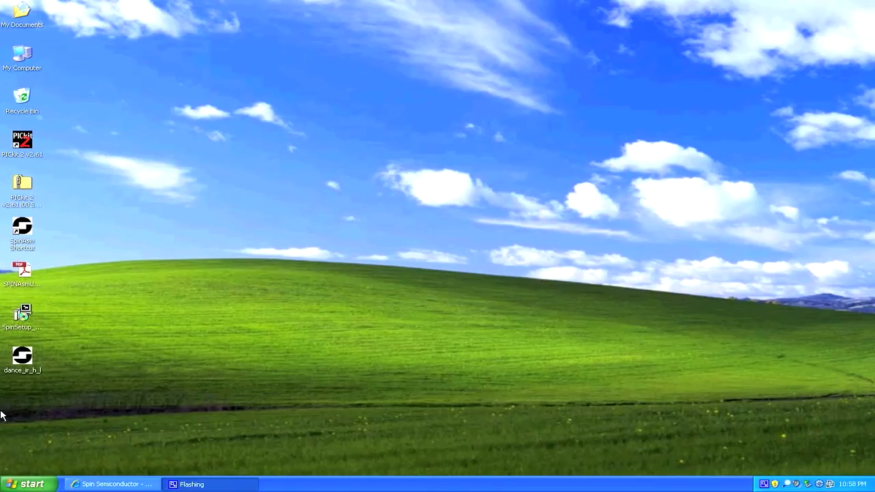
{"action": "left_click", "coordinate": [24, 232]}
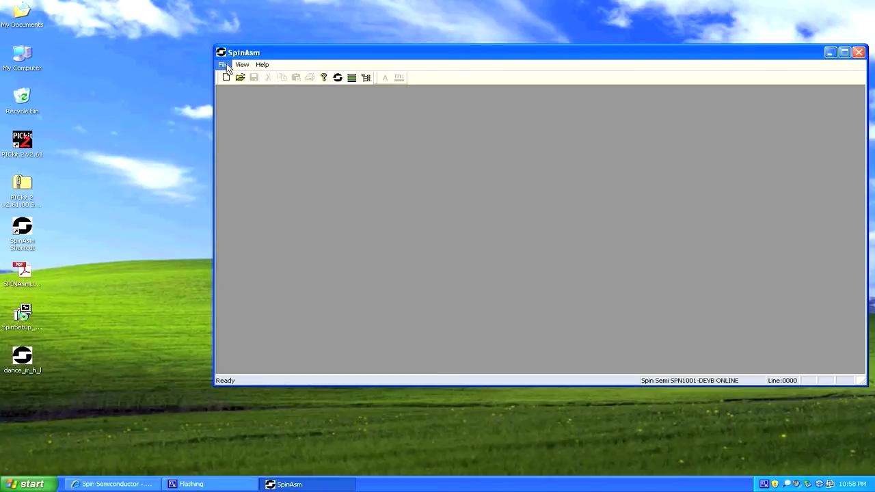
{"action": "left_click", "coordinate": [225, 66]}
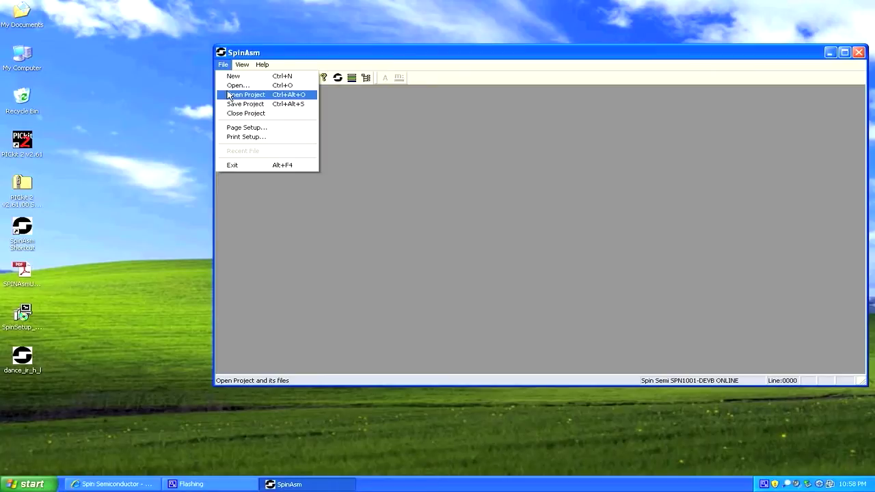
{"action": "left_click", "coordinate": [230, 87]}
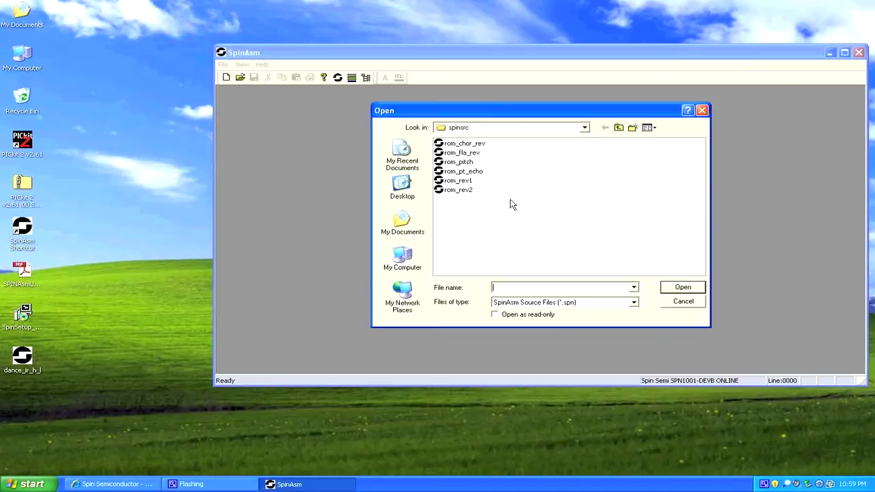
{"action": "left_click", "coordinate": [414, 197]}
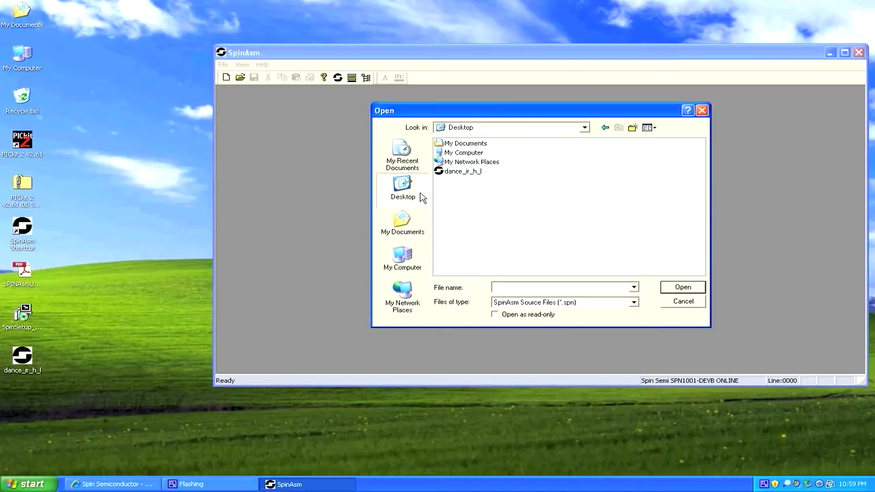
{"action": "left_click", "coordinate": [461, 174]}
{"action": "left_click", "coordinate": [461, 173]}
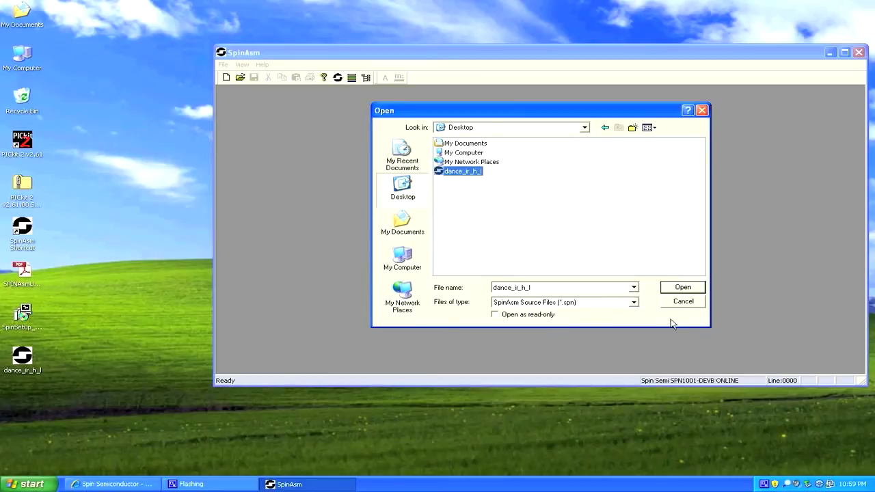
{"action": "left_click", "coordinate": [683, 288]}
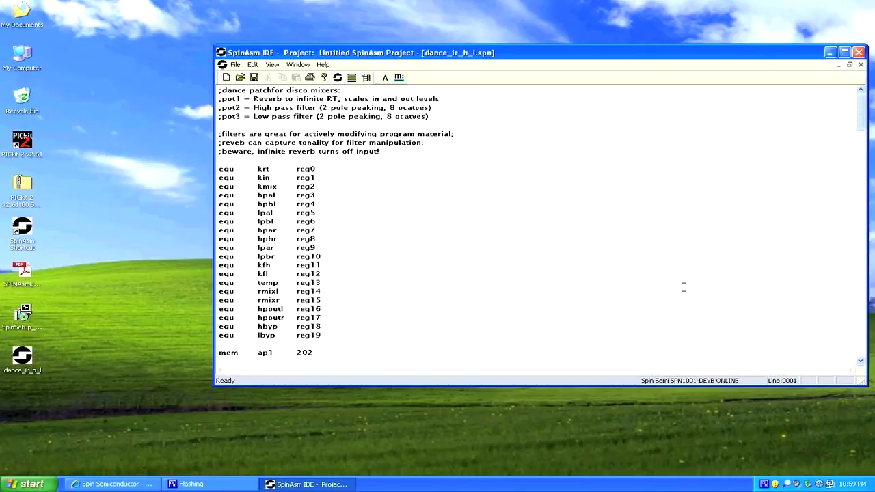
Step: Look through the dance_ir_h_l source code and assemble the program
{"action": "double_click", "coordinate": [861, 364]}
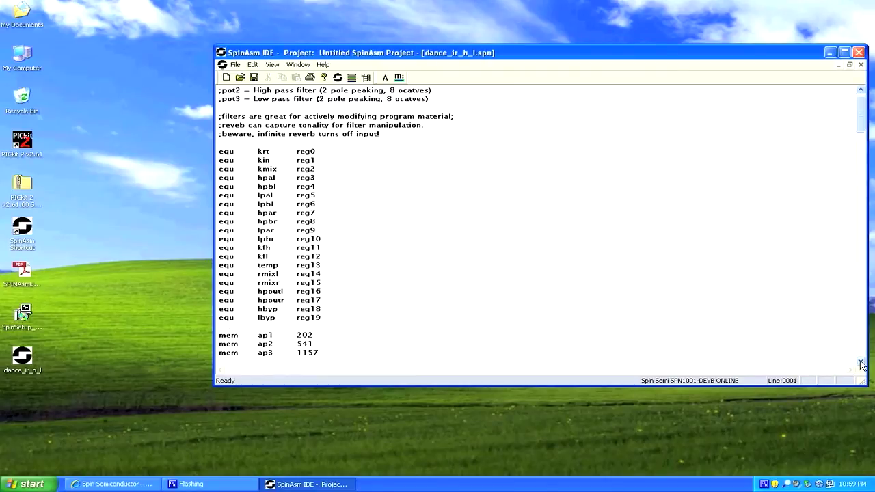
{"action": "left_click", "coordinate": [861, 364]}
{"action": "left_click", "coordinate": [861, 365]}
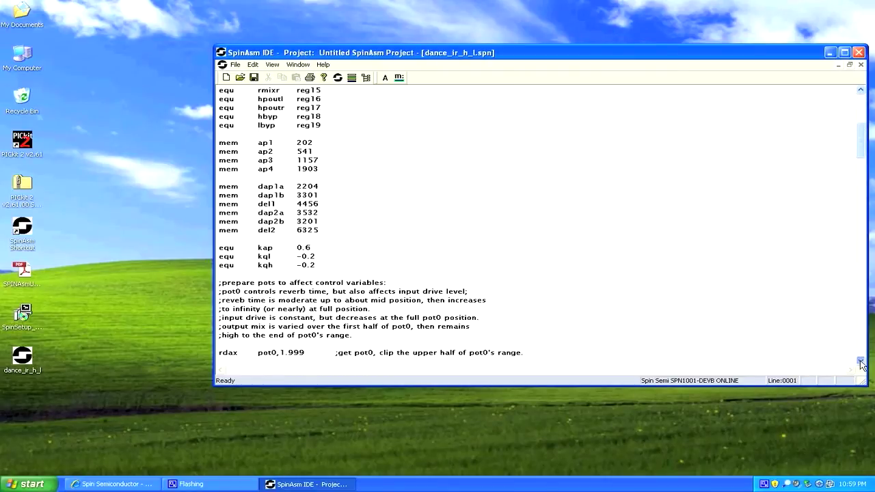
{"action": "left_click", "coordinate": [861, 364]}
{"action": "left_click", "coordinate": [861, 365]}
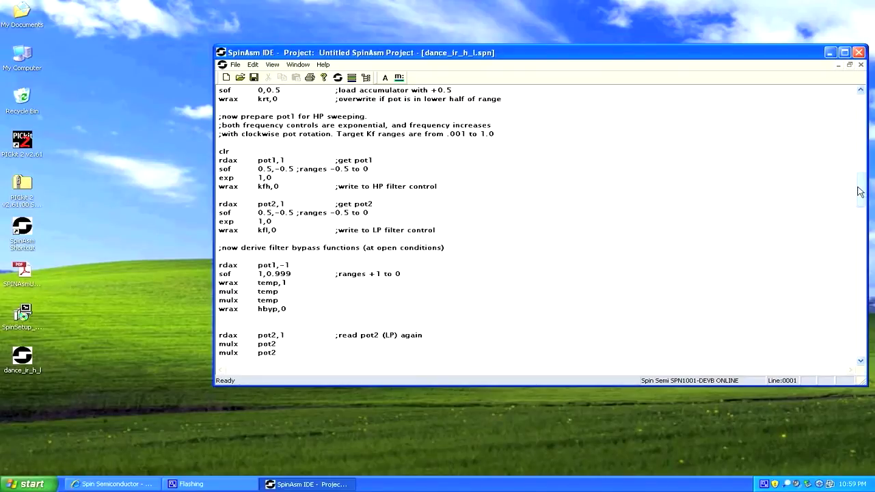
{"action": "left_click_drag", "start_coordinate": [860, 192], "coordinate": [862, 112]}
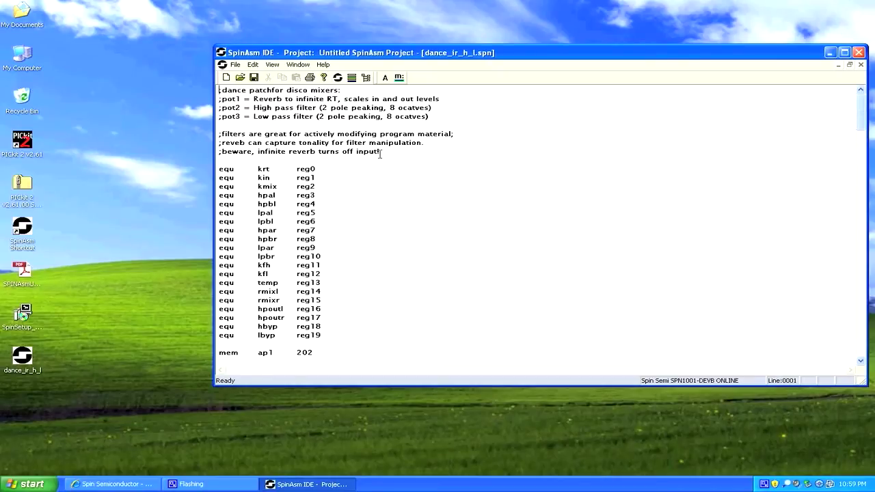
{"action": "left_click", "coordinate": [385, 78]}
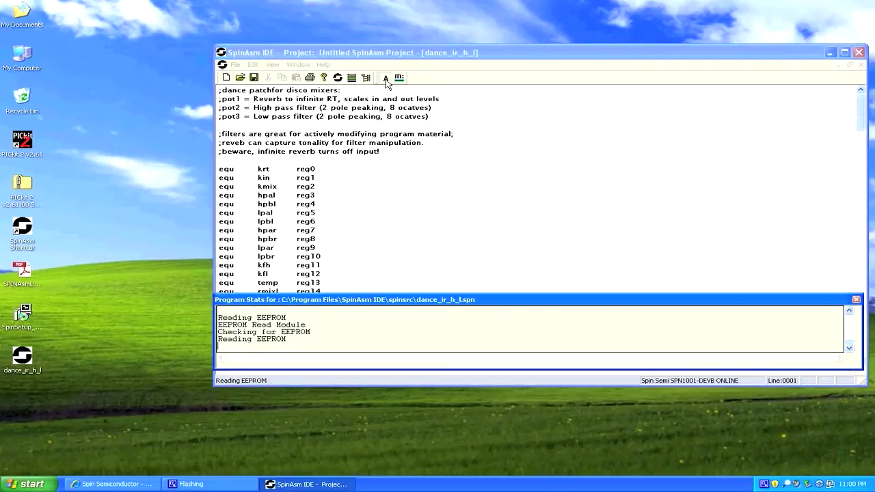
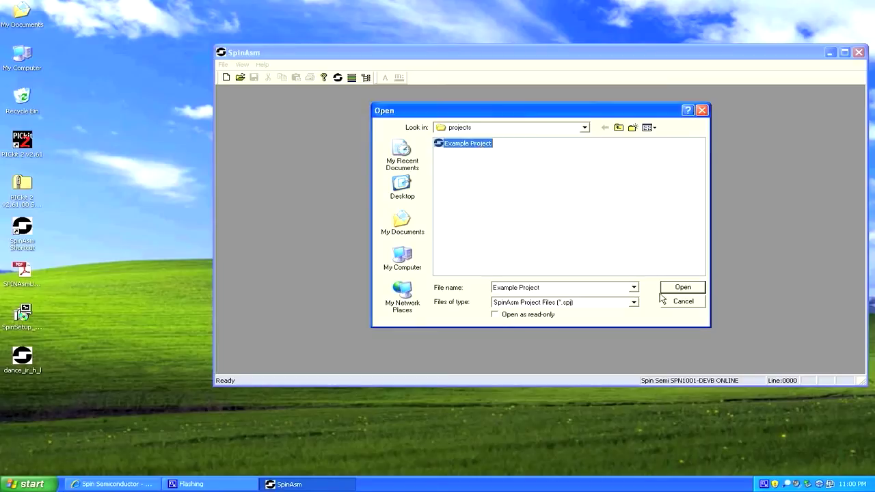
Step: Open Example Project, assign dance_ir_h_l to PROG 6, and build the project with Write EEProm enabled
{"action": "left_click", "coordinate": [680, 290]}
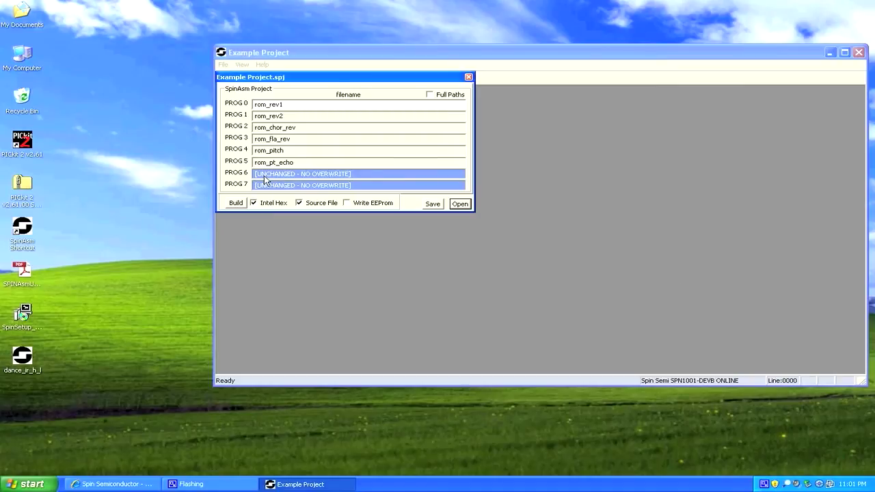
{"action": "double_click", "coordinate": [337, 178]}
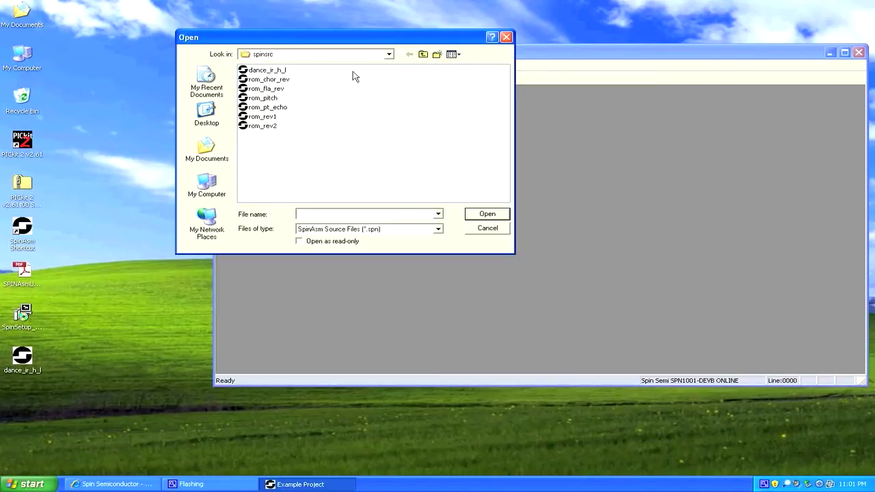
{"action": "left_click", "coordinate": [278, 72]}
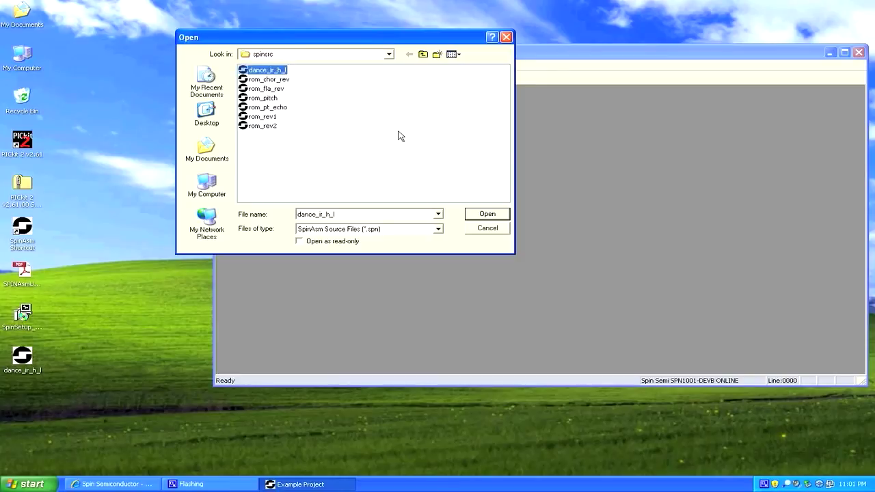
{"action": "left_click", "coordinate": [487, 214]}
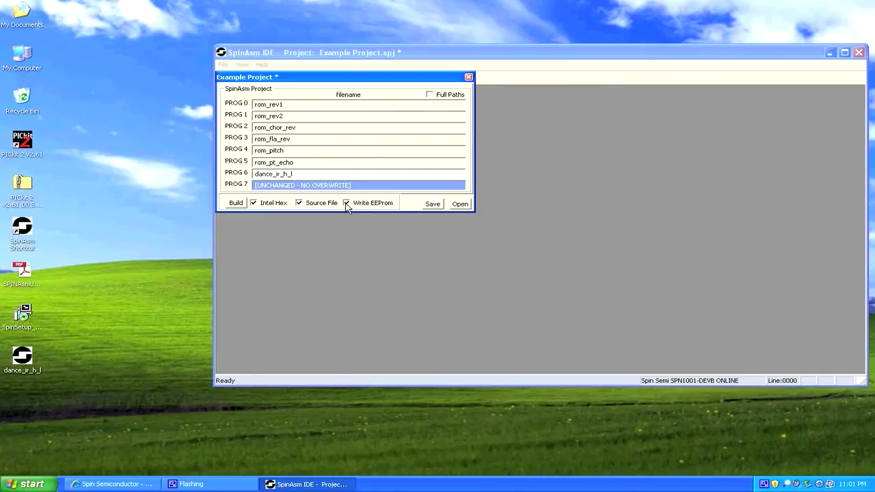
{"action": "left_click", "coordinate": [236, 203]}
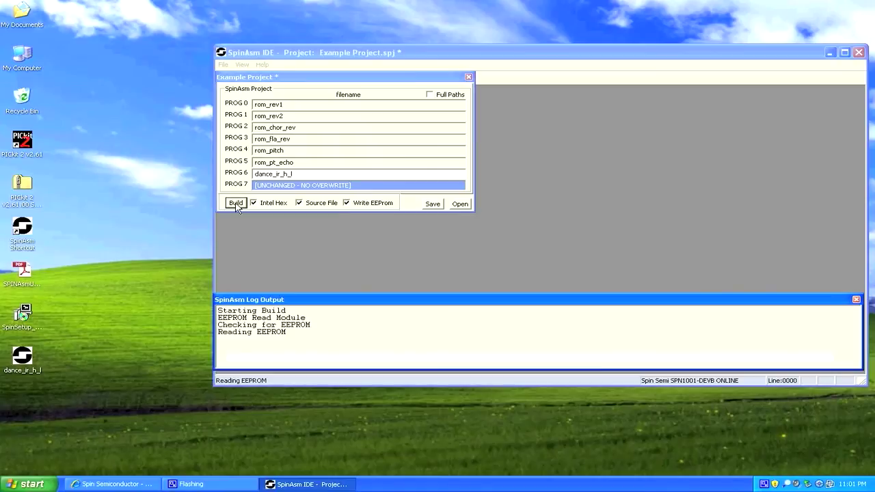